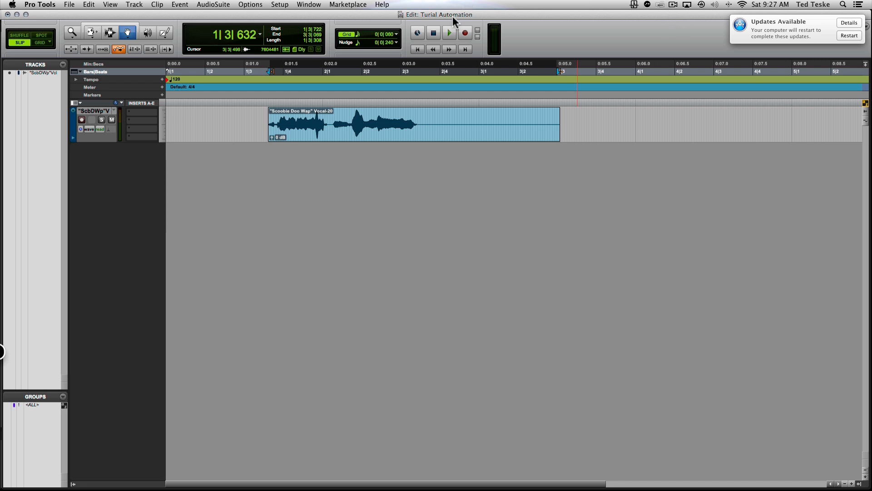
# Step: Play the selected vocal clip twice to hear its phrases
pyautogui.moveTo(453, 17); pyautogui.dragTo(451, 15)
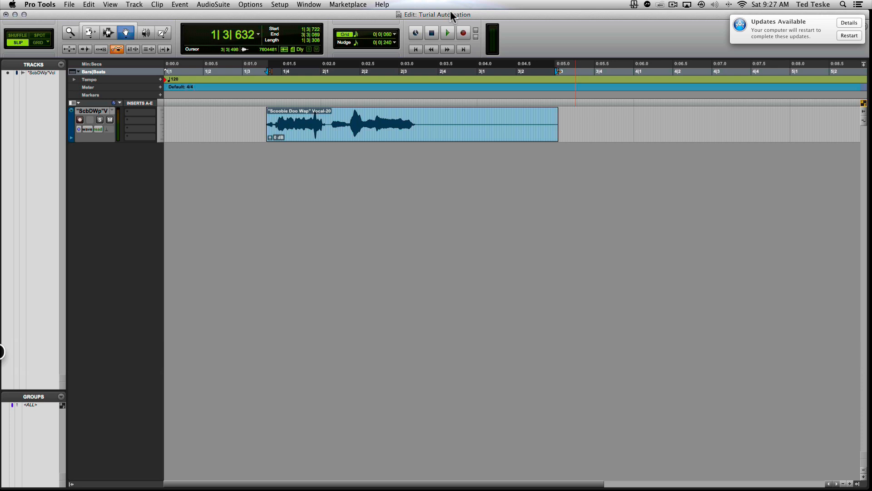
pyautogui.press('space')
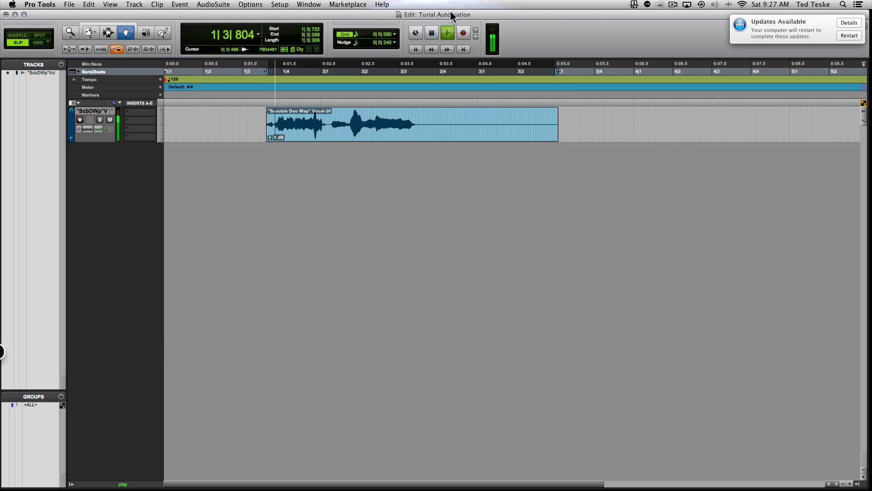
pyautogui.press('space')
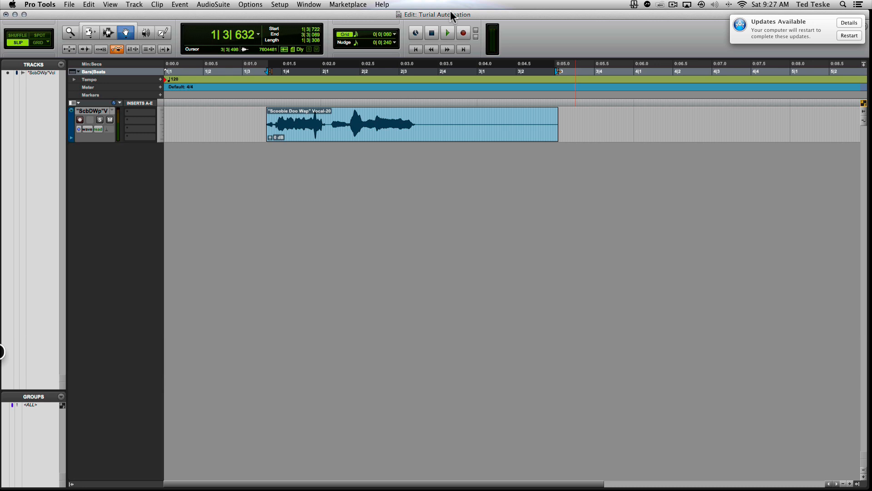
pyautogui.press('space')
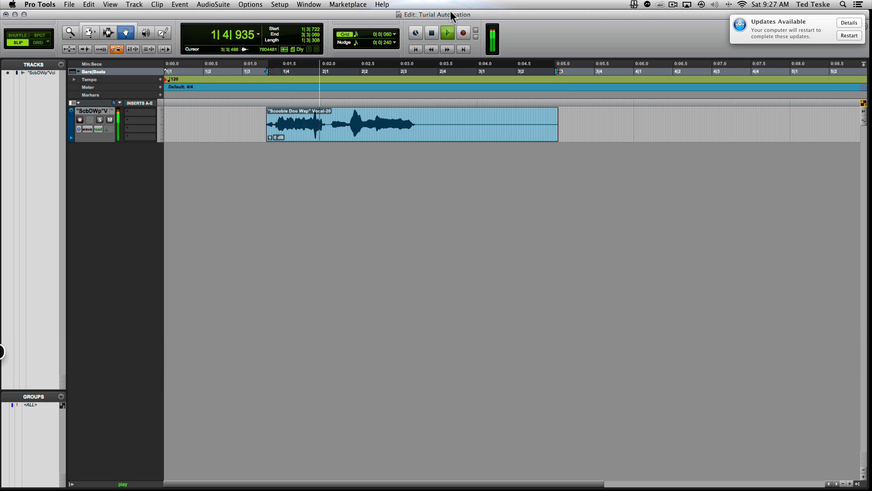
pyautogui.press('space')
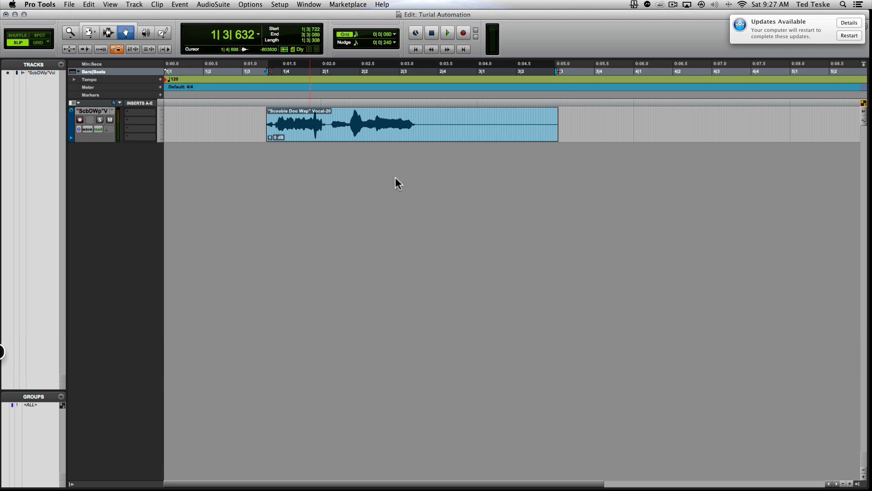
# Step: With the Smart Tool, separate the vocal clip's second phrase into its own clip, from about 2|1|228 to 2|4|034
pyautogui.click(105, 25)
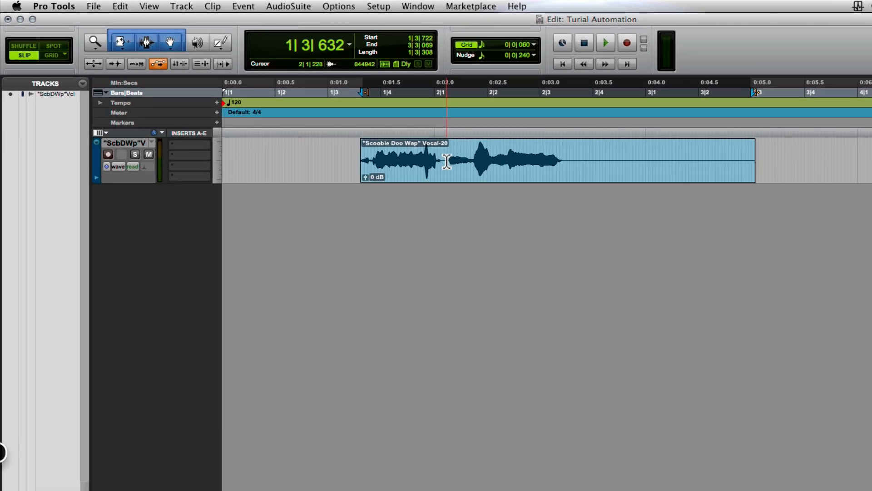
pyautogui.click(447, 161)
pyautogui.moveTo(447, 160); pyautogui.dragTo(595, 162)
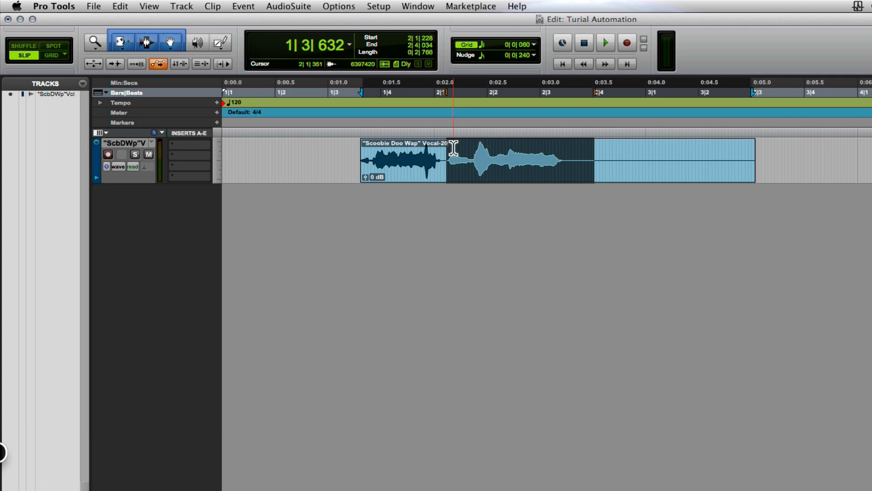
pyautogui.press('super+e')
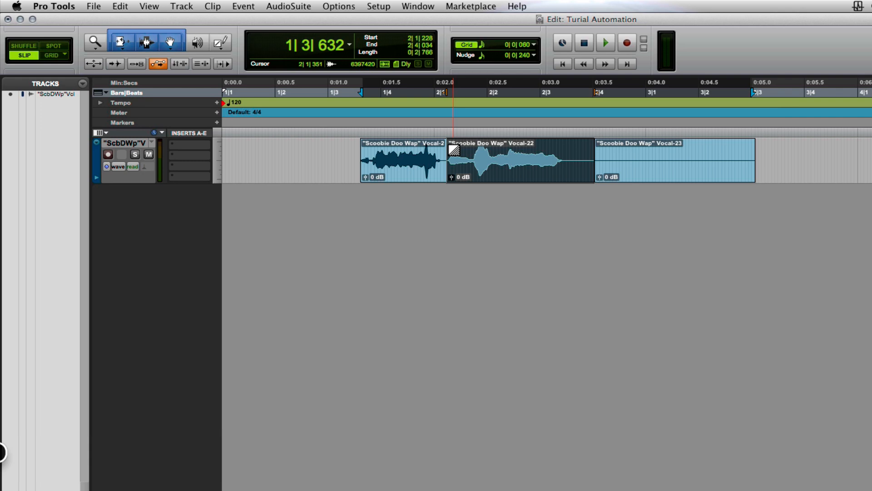
# Step: Switch to the Mix window and create one new stereo Aux Input track
pyautogui.press('super+equal')
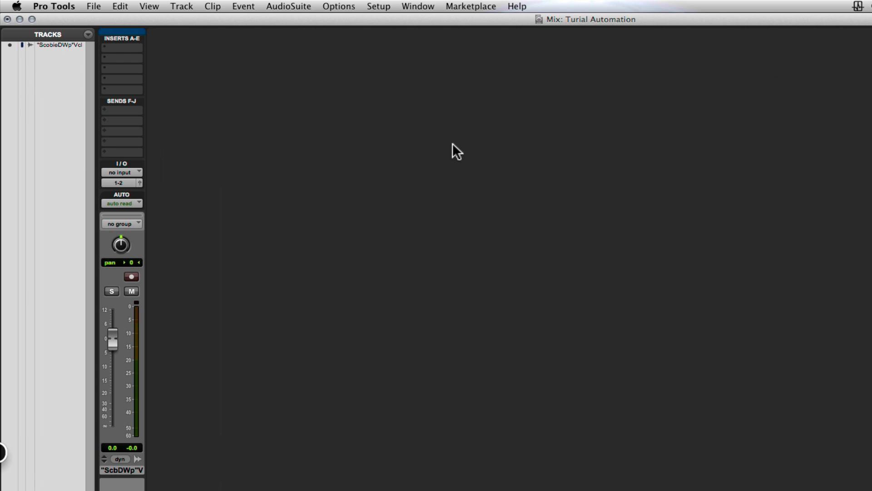
pyautogui.click(187, 6)
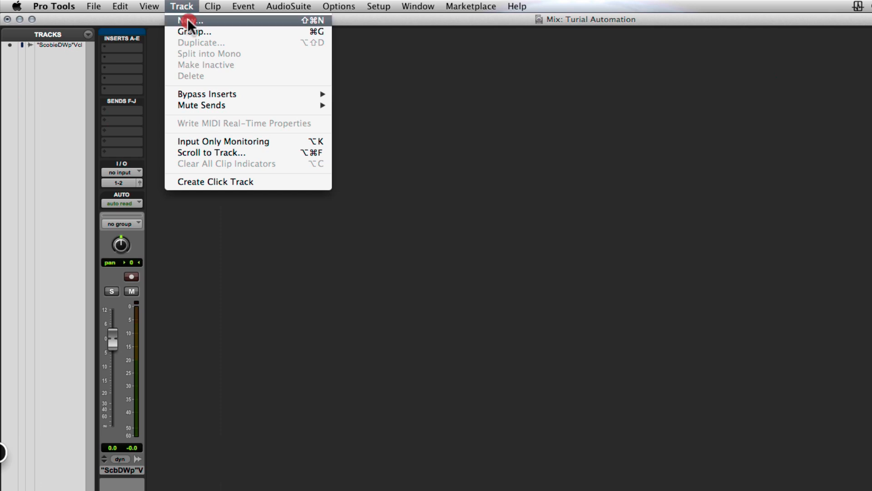
pyautogui.click(187, 20)
pyautogui.click(543, 227)
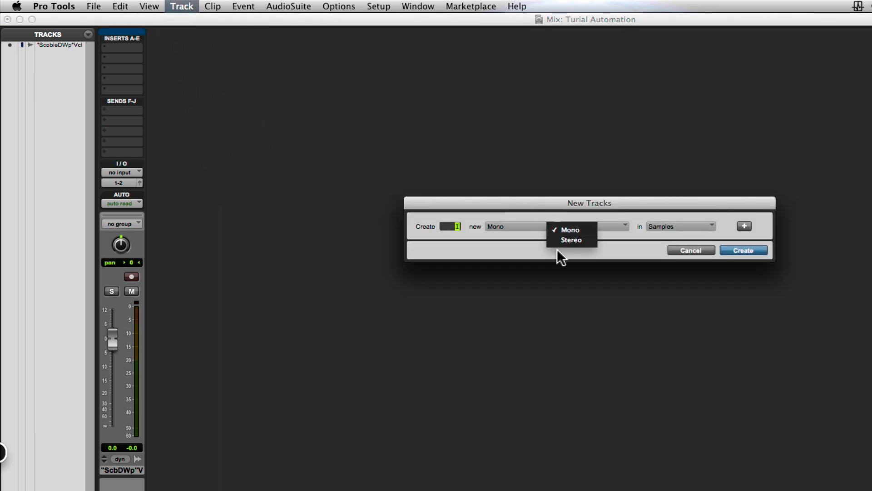
pyautogui.click(568, 240)
pyautogui.click(604, 225)
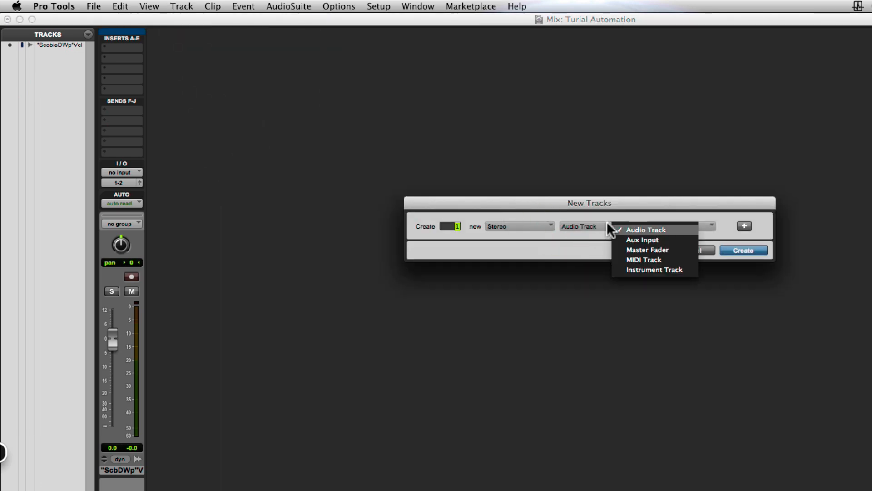
pyautogui.click(640, 240)
pyautogui.click(744, 251)
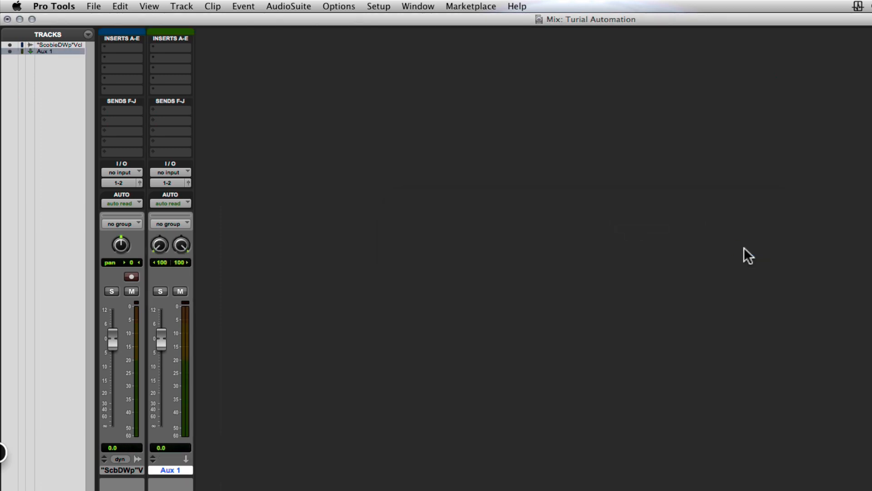
# Step: Rename the new aux track as Echo
pyautogui.doubleClick(170, 469)
pyautogui.write('Echo')
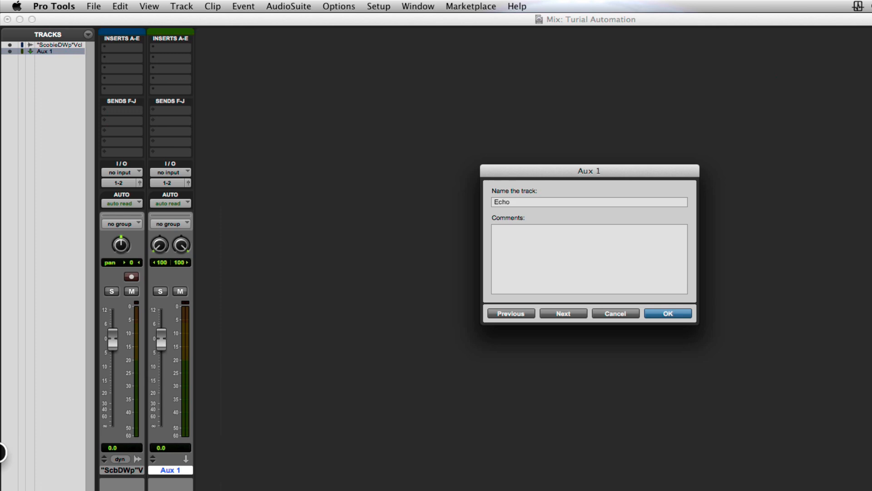
pyautogui.press('Return')
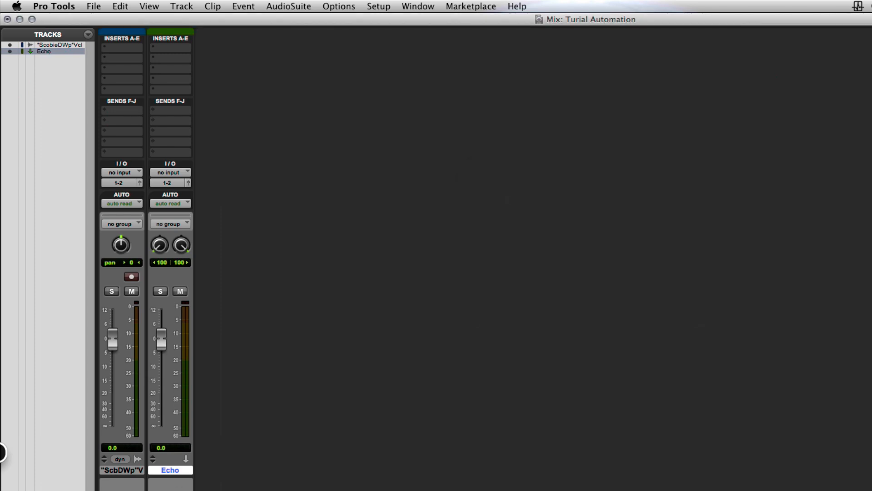
# Step: Rename the original vocal audio track as Vocal Scooby Doo
pyautogui.doubleClick(129, 470)
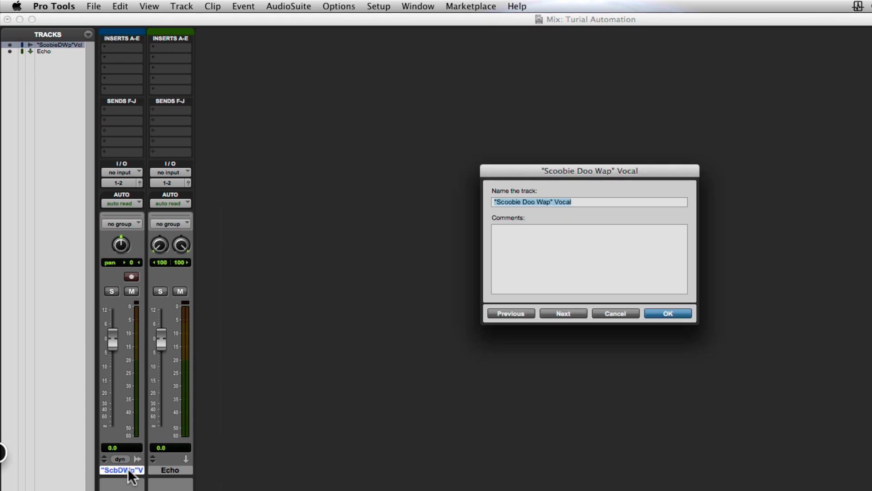
pyautogui.write('Voc')
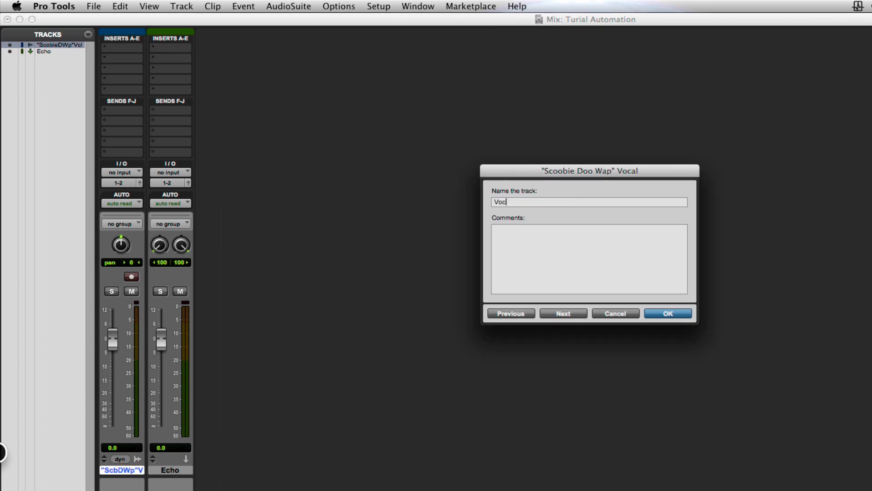
pyautogui.write('al Scooby Doo')
pyautogui.press('Return')
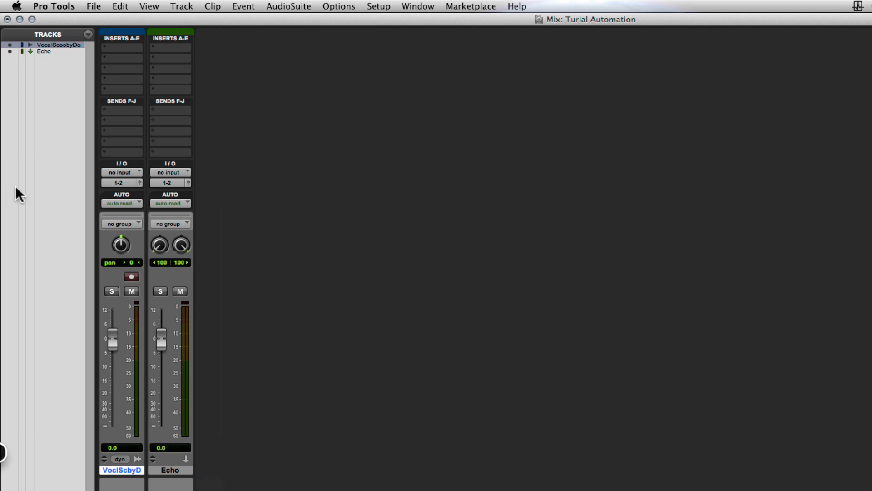
# Step: Add a send to Bus 1-2 (Stereo) on the vocal track and set its level to 0.0 dB
pyautogui.click(118, 110)
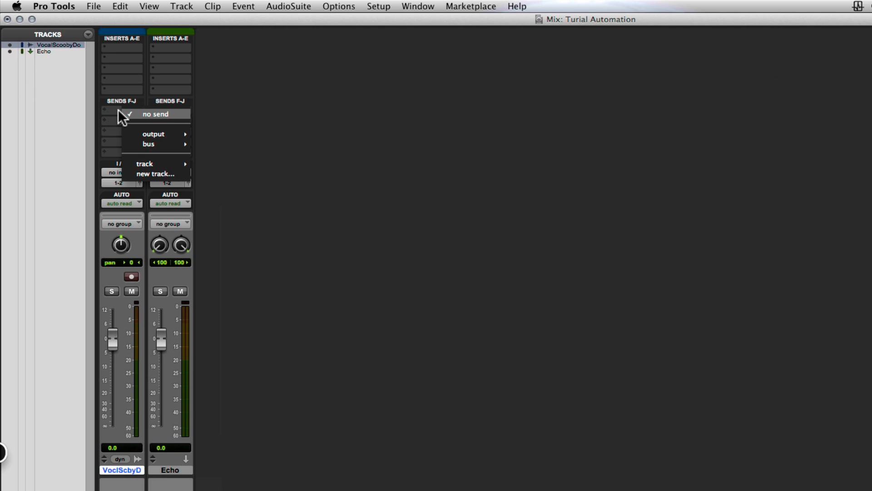
pyautogui.moveTo(176, 146)
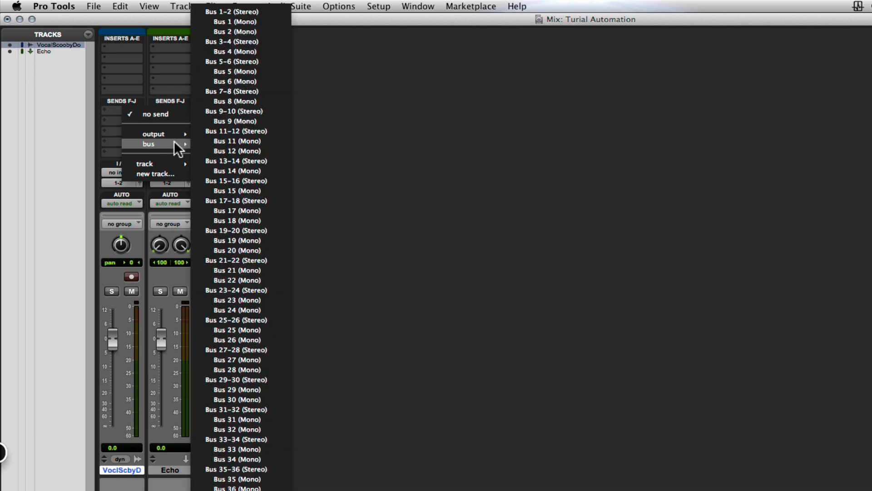
pyautogui.click(246, 11)
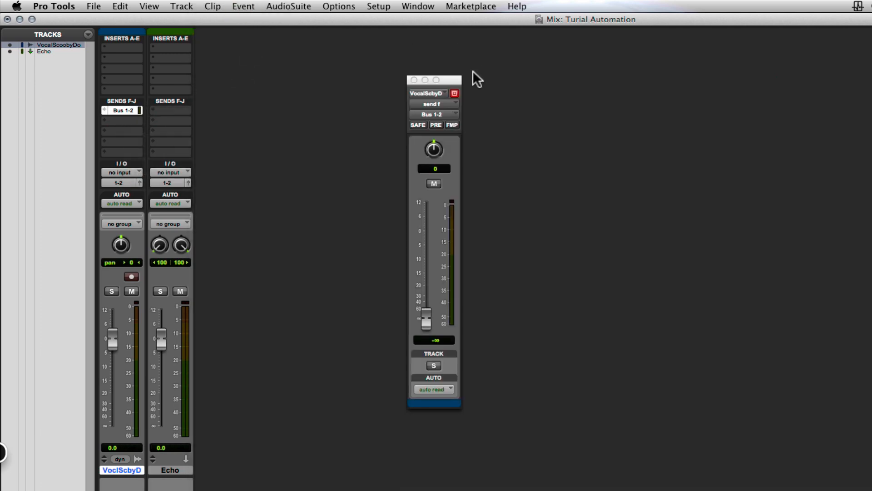
pyautogui.moveTo(446, 82); pyautogui.dragTo(316, 83)
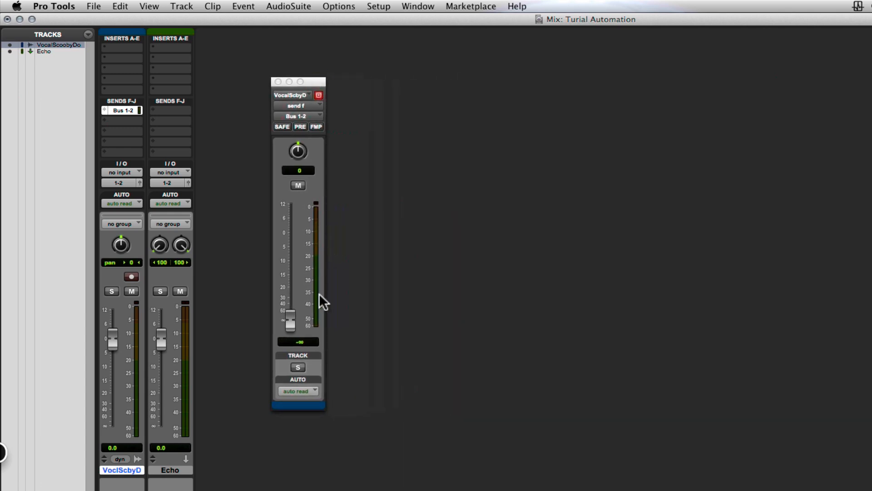
pyautogui.keyDown('alt'); pyautogui.click(293, 319); pyautogui.keyUp('alt')
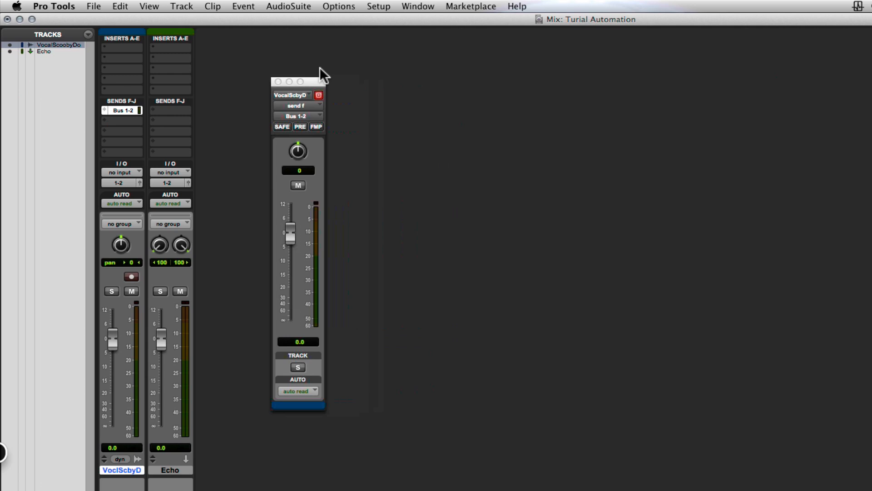
pyautogui.click(278, 81)
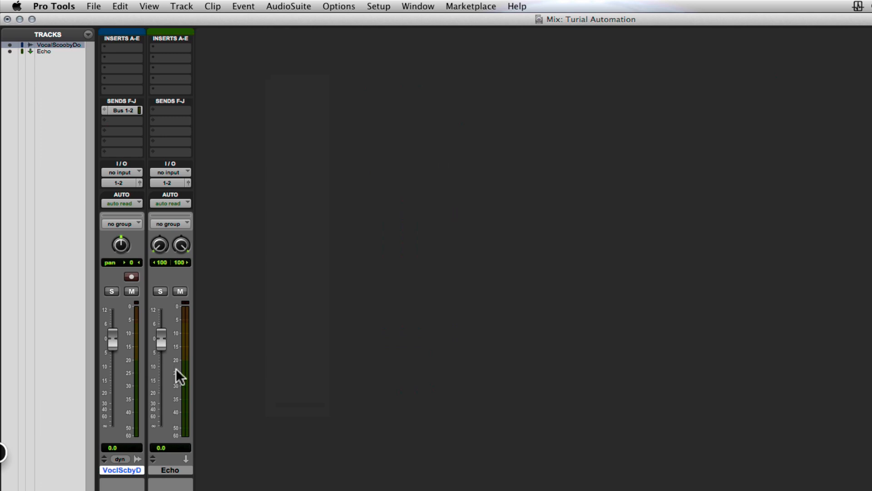
# Step: Set the Echo track's input to Bus 1-2 (Stereo)
pyautogui.click(176, 469)
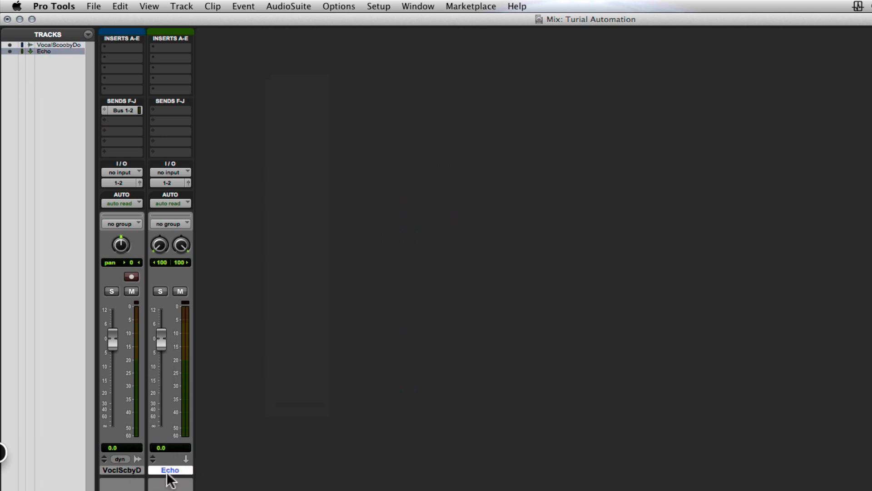
pyautogui.click(170, 172)
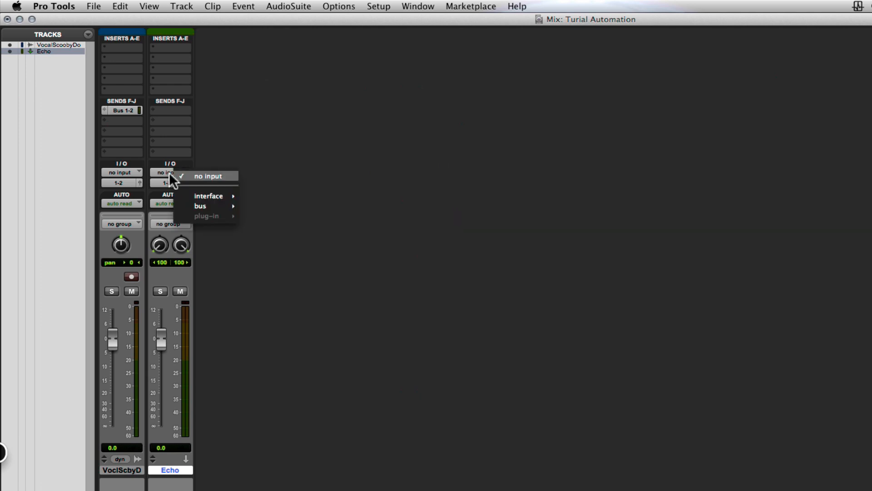
pyautogui.moveTo(195, 206)
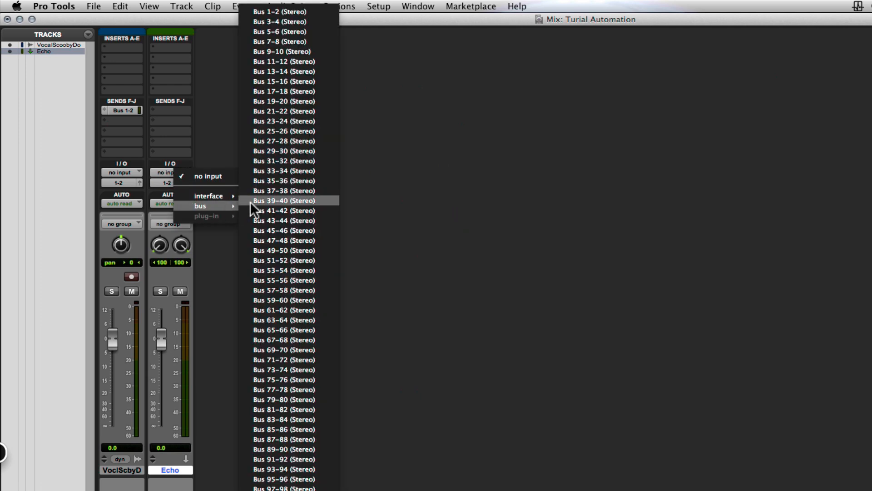
pyautogui.click(269, 12)
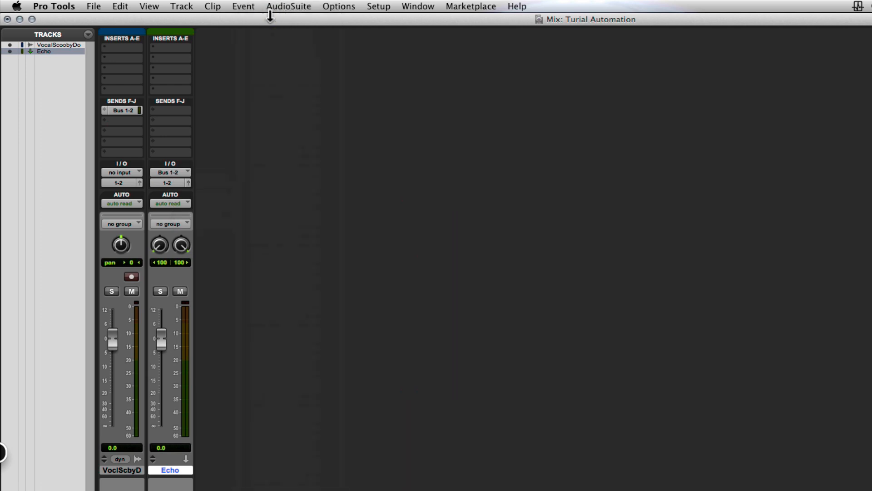
# Step: Insert the multichannel Mod Delay III (stereo) plug-in in the Echo track's first insert slot and move its window higher
pyautogui.click(134, 470)
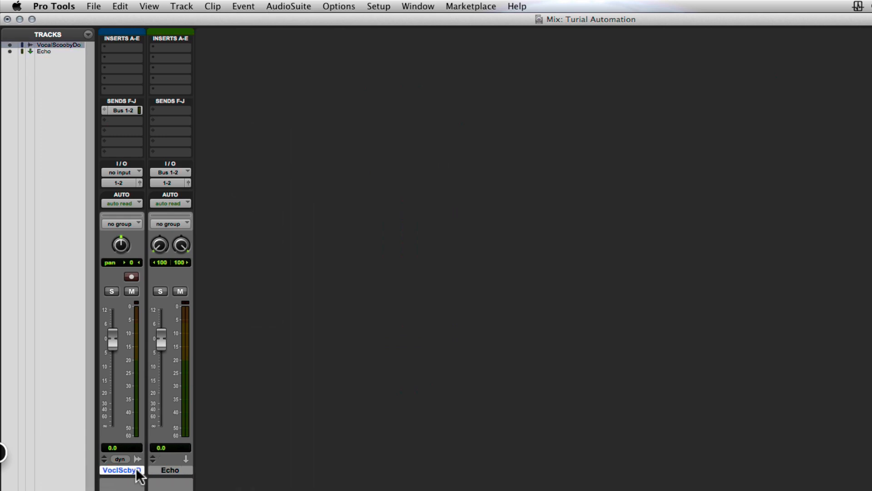
pyautogui.click(168, 470)
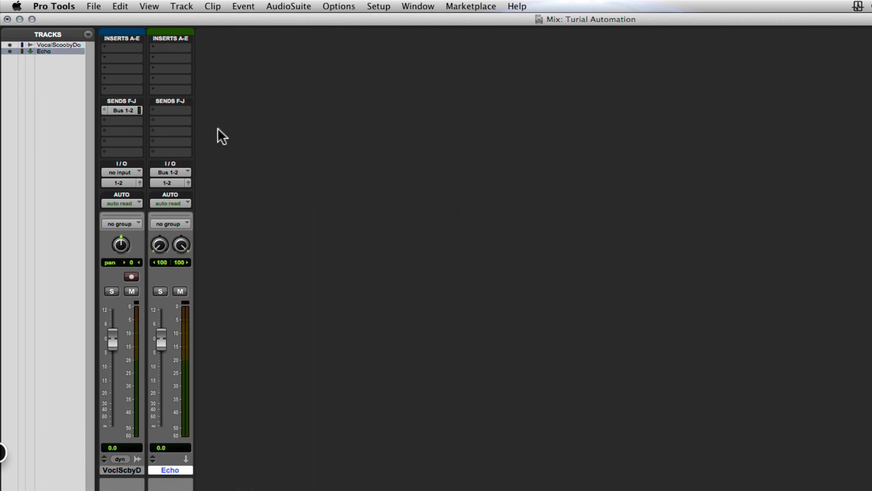
pyautogui.click(178, 47)
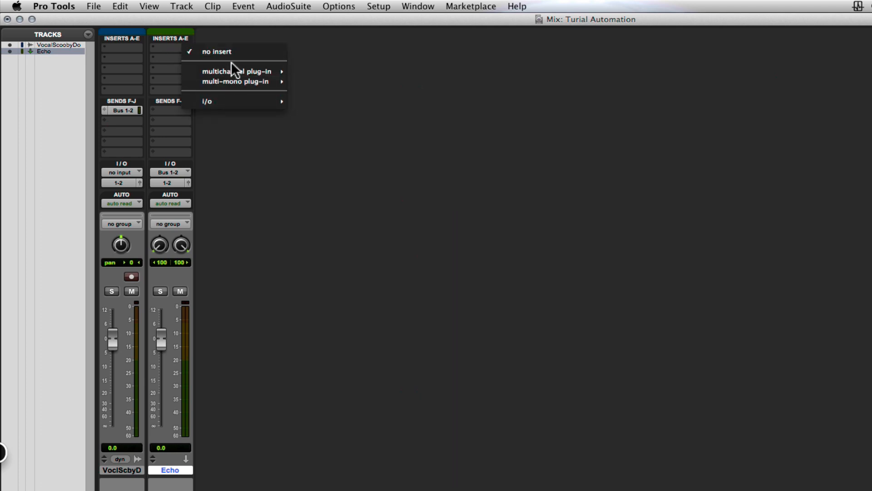
pyautogui.moveTo(249, 71)
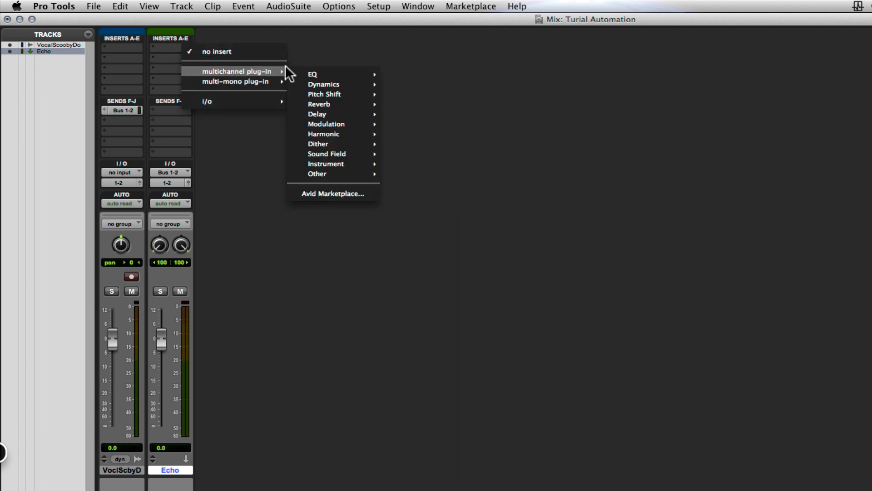
pyautogui.moveTo(318, 77)
pyautogui.moveTo(320, 113)
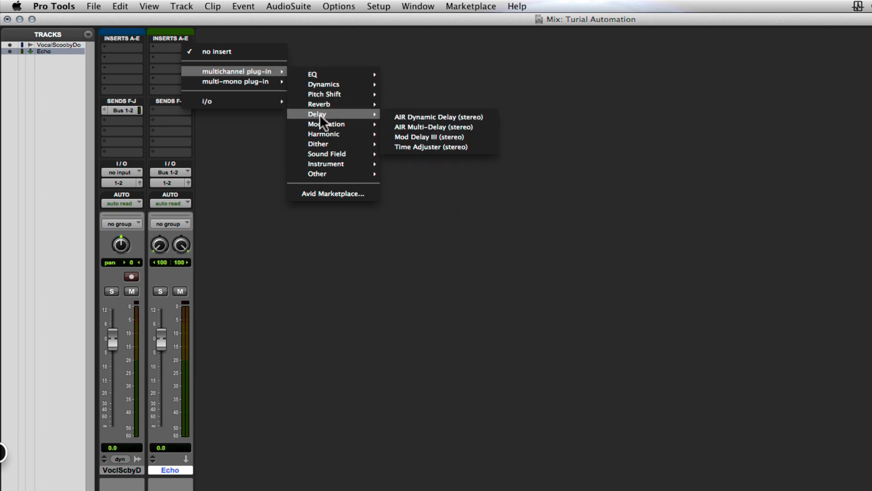
pyautogui.click(427, 136)
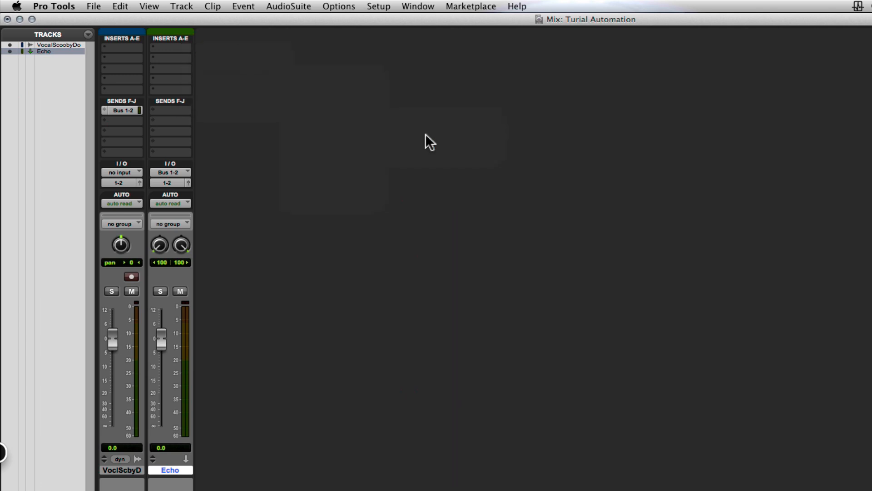
pyautogui.moveTo(465, 207); pyautogui.dragTo(473, 135)
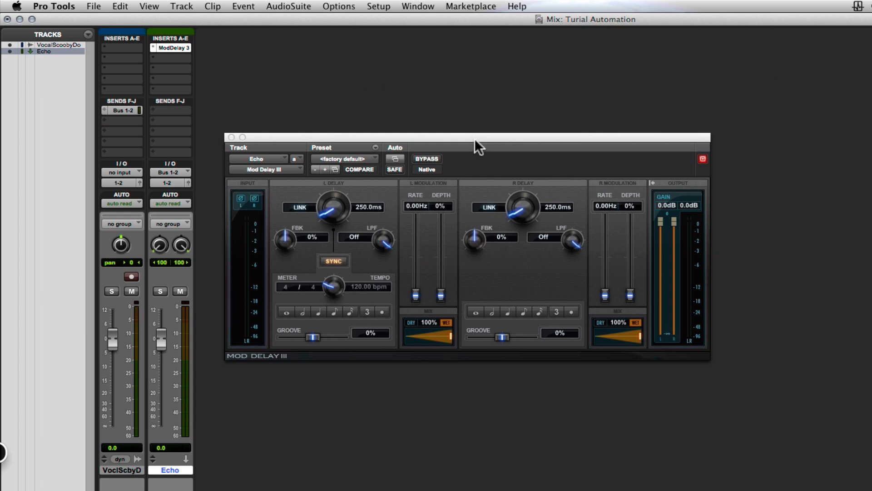
# Step: Set the left delay to a half note and its feedback to 11% in Mod Delay III
pyautogui.moveTo(327, 214); pyautogui.dragTo(331, 211)
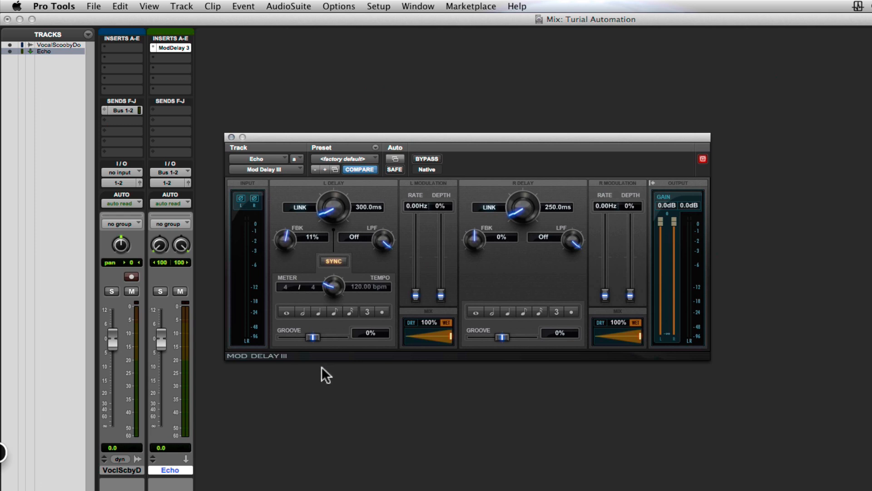
pyautogui.click(304, 312)
pyautogui.click(493, 313)
# Step: Switch to the Edit window and place the Mod Delay III window below the two tracks
pyautogui.press('super+equal')
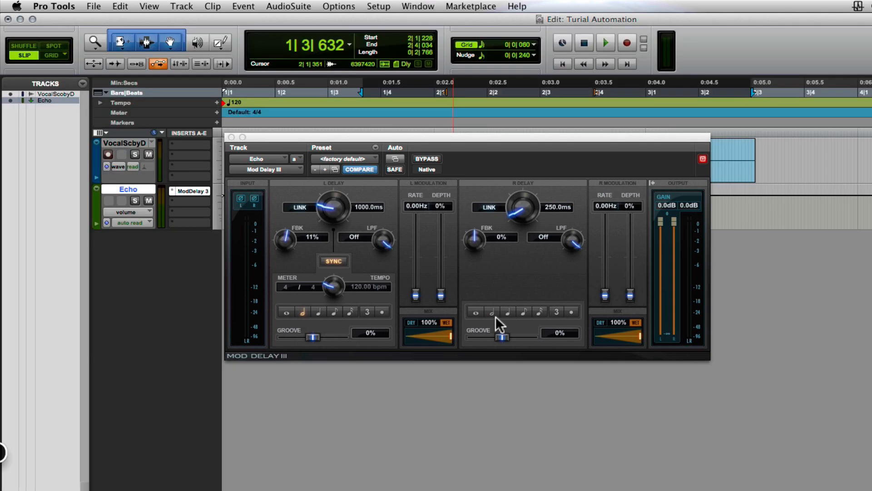
pyautogui.moveTo(306, 135); pyautogui.dragTo(309, 238)
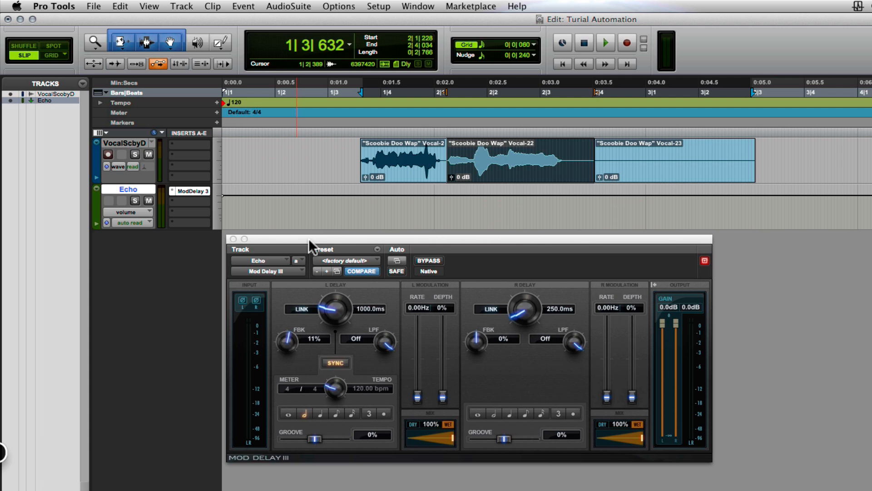
pyautogui.moveTo(315, 234); pyautogui.dragTo(316, 232)
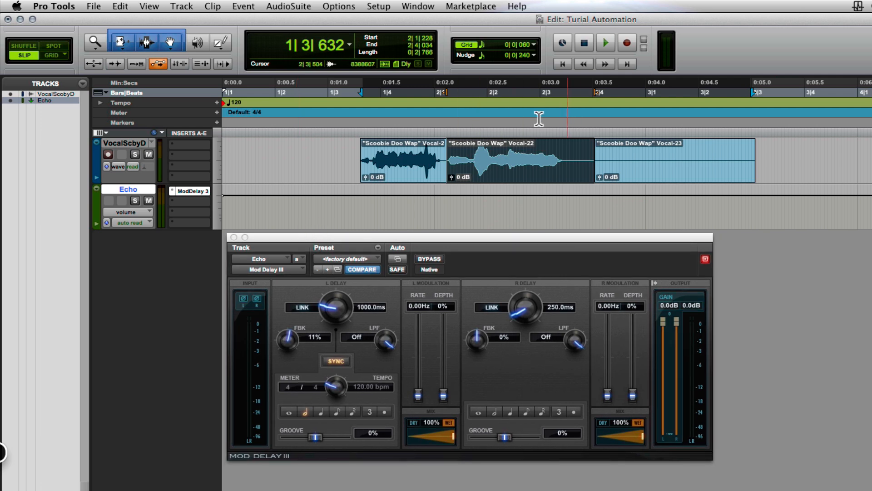
# Step: Display the Bus 1-2 send's mute automation on the vocal track and mute the send across the first phrase only
pyautogui.click(121, 141)
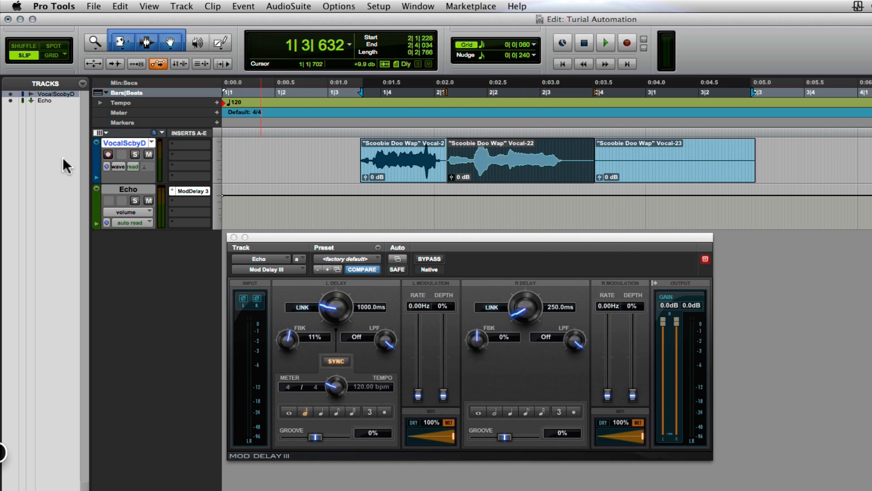
pyautogui.click(118, 165)
pyautogui.click(113, 166)
pyautogui.click(117, 164)
pyautogui.moveTo(173, 210)
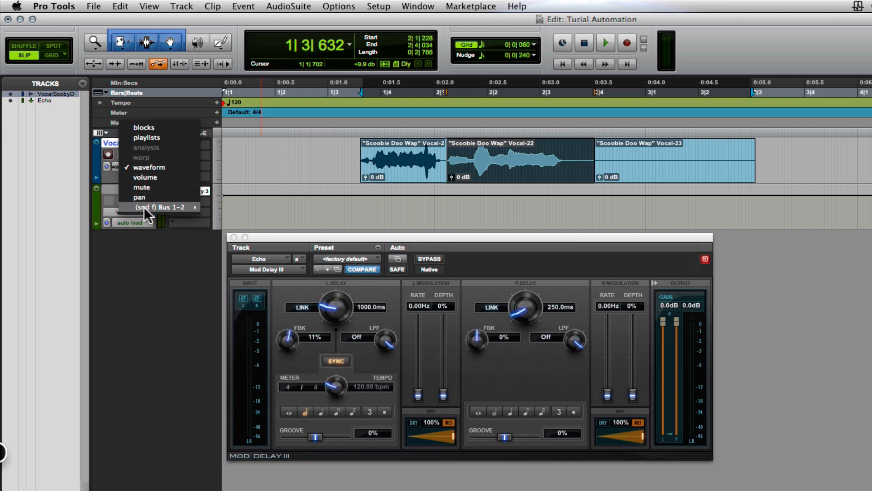
pyautogui.click(227, 220)
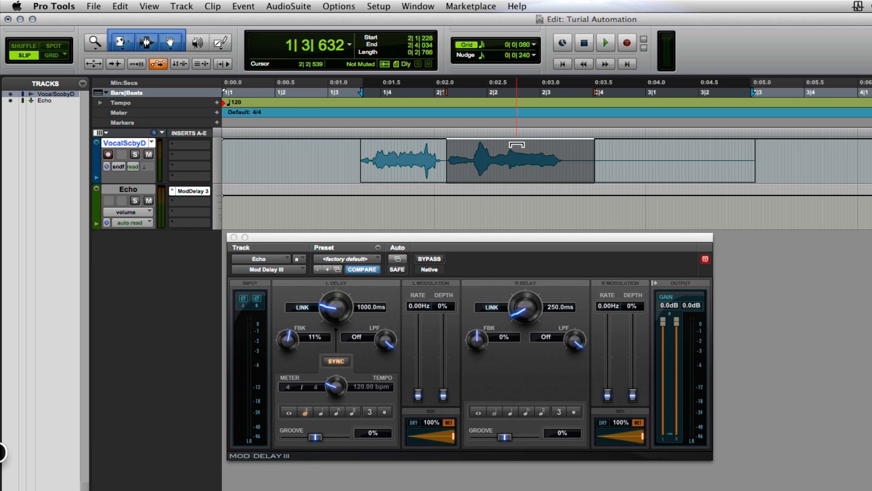
pyautogui.moveTo(517, 145)
pyautogui.mouseDown()
pyautogui.moveTo(514, 180)
pyautogui.moveTo(515, 143)
pyautogui.mouseUp()
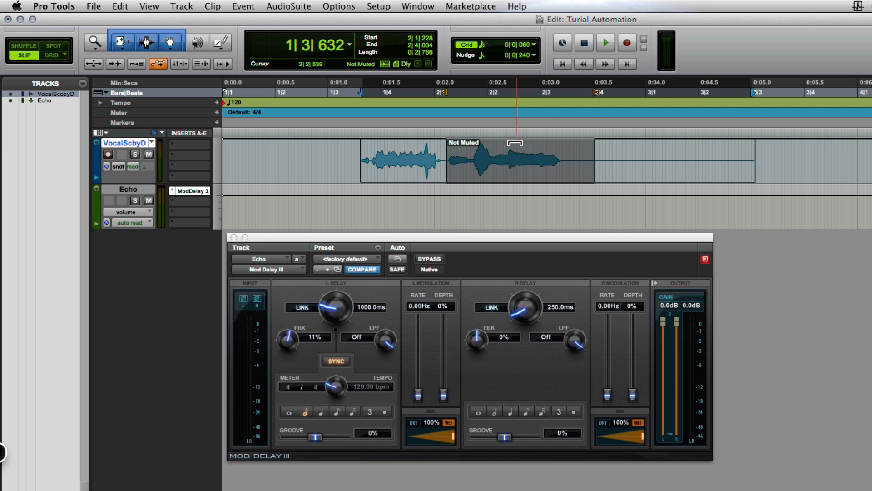
pyautogui.moveTo(399, 143); pyautogui.dragTo(399, 173)
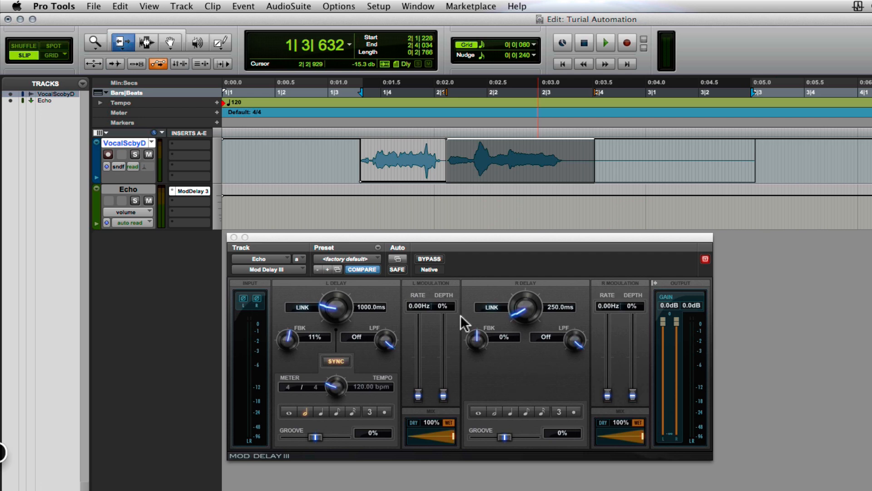
# Step: Set the right delay to a half note, with feedback at 17% for the right side and 24% for the left
pyautogui.moveTo(432, 234); pyautogui.dragTo(432, 230)
pyautogui.click(494, 406)
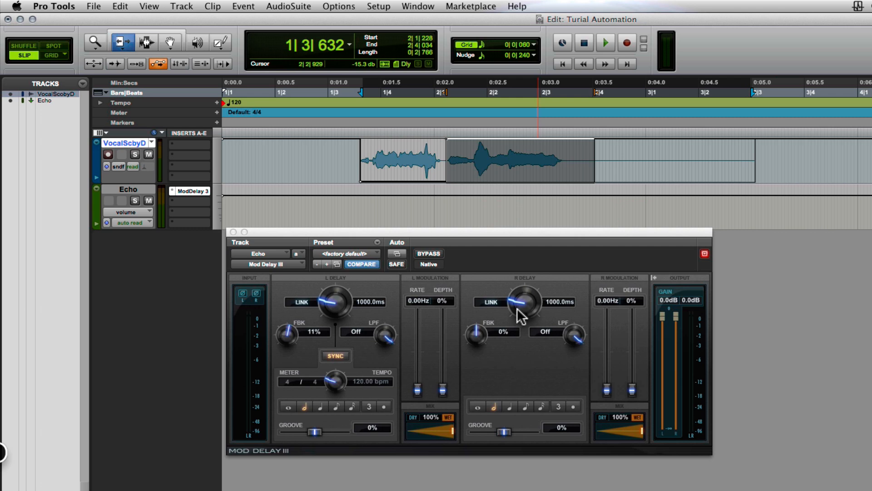
pyautogui.moveTo(477, 335); pyautogui.dragTo(478, 328)
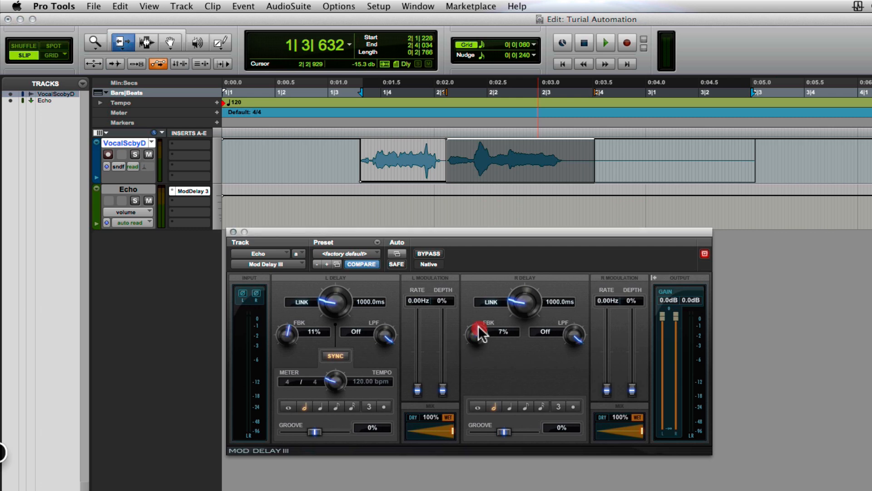
pyautogui.moveTo(289, 333); pyautogui.dragTo(291, 328)
# Step: Play back the vocal in the Edit window to hear the echo on the second phrase
pyautogui.press('super+equal')
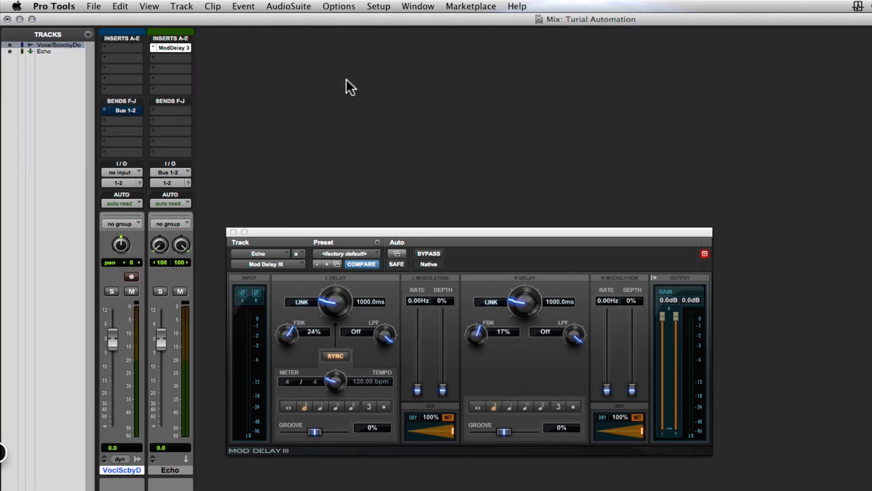
pyautogui.press('super+equal')
pyautogui.press('space')
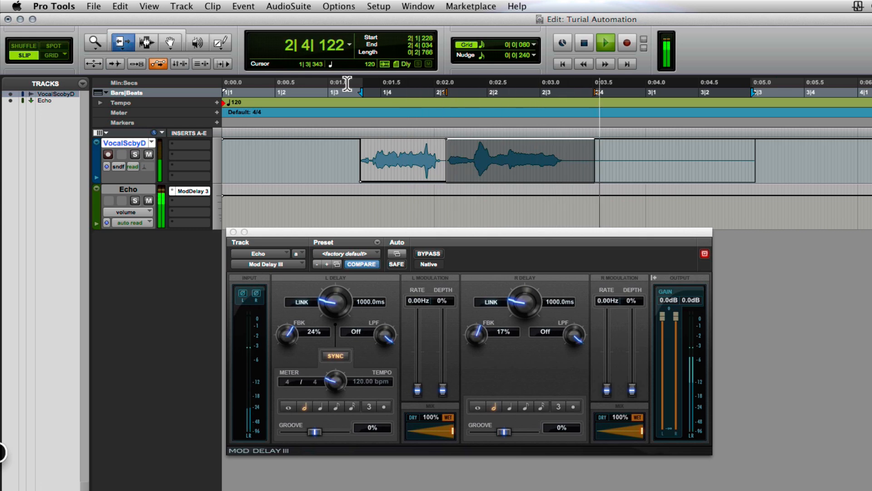
pyautogui.press('space')
pyautogui.press('space')
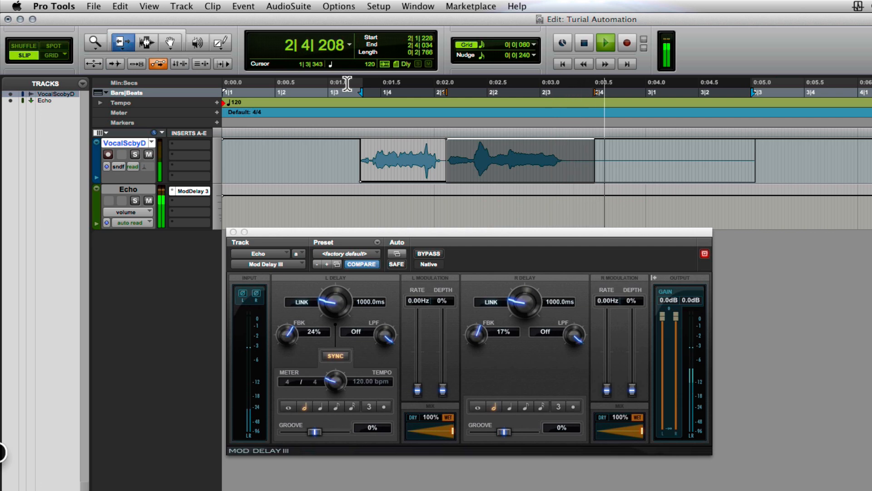
pyautogui.press('space')
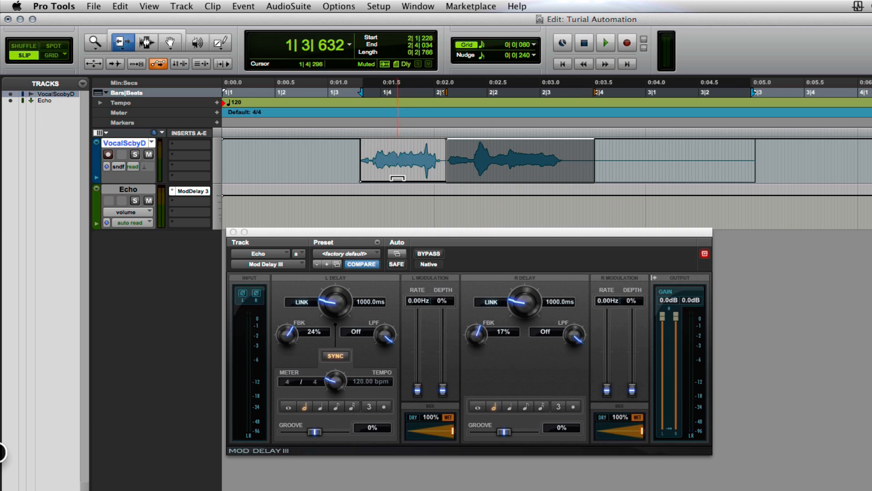
# Step: Check the send's mute automation over the first and second phrases and play the vocal again
pyautogui.moveTo(398, 178)
pyautogui.mouseDown()
pyautogui.moveTo(399, 143)
pyautogui.moveTo(395, 183)
pyautogui.mouseUp()
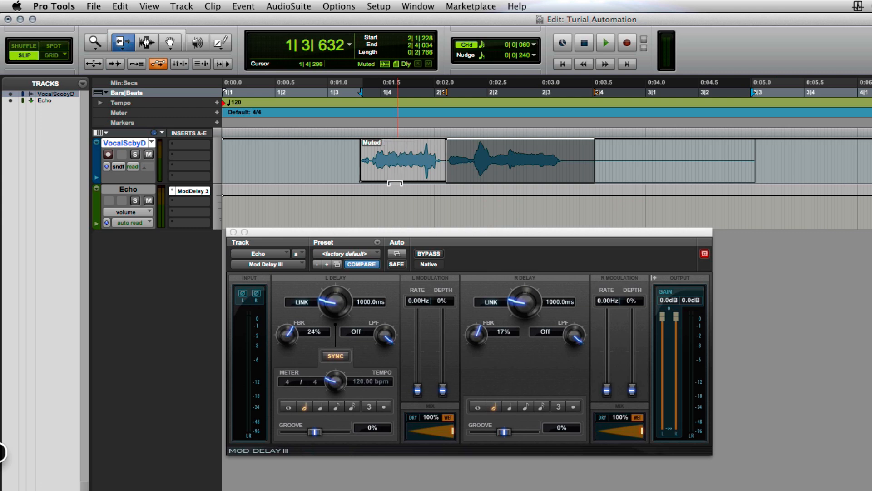
pyautogui.moveTo(495, 149)
pyautogui.mouseDown()
pyautogui.moveTo(490, 183)
pyautogui.moveTo(490, 148)
pyautogui.mouseUp()
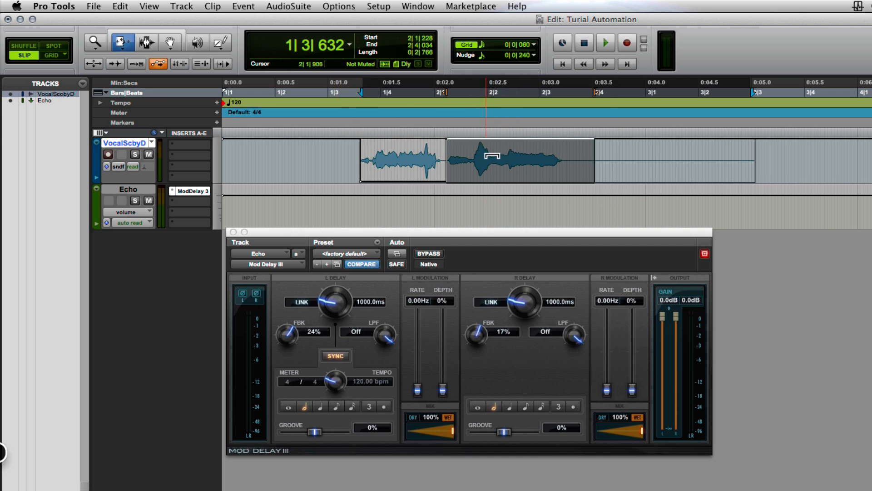
pyautogui.press('space')
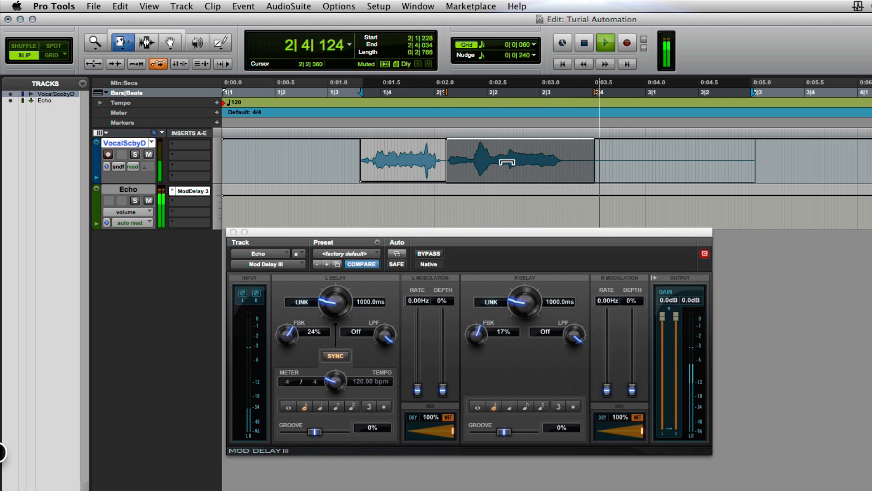
pyautogui.press('space')
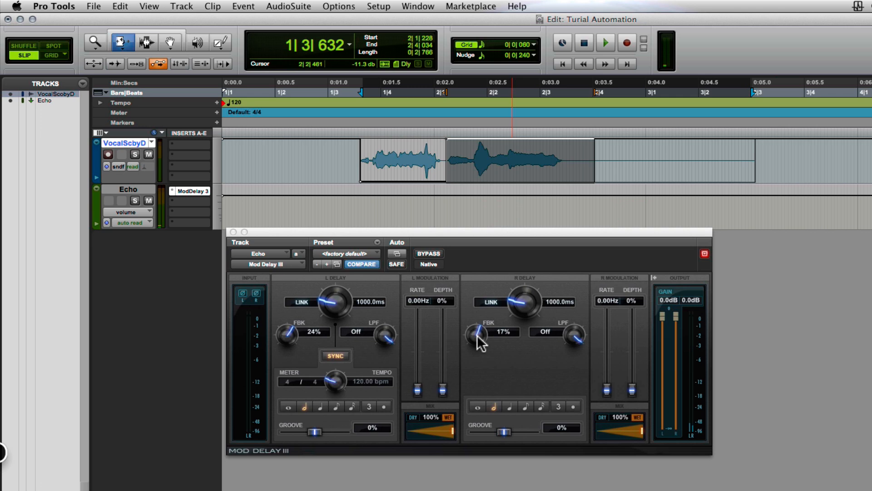
# Step: Raise the delay feedback to 51% on the left and 49% on the right, and play back the result
pyautogui.moveTo(478, 336); pyautogui.dragTo(480, 333)
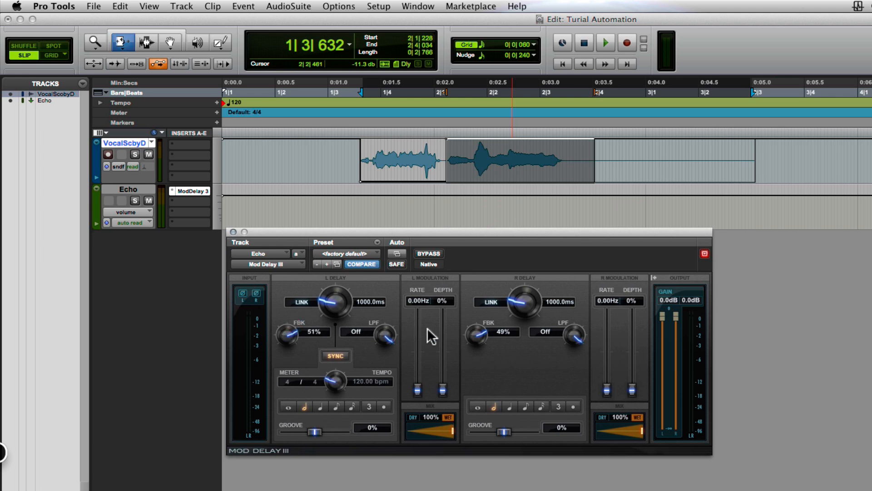
pyautogui.press('space')
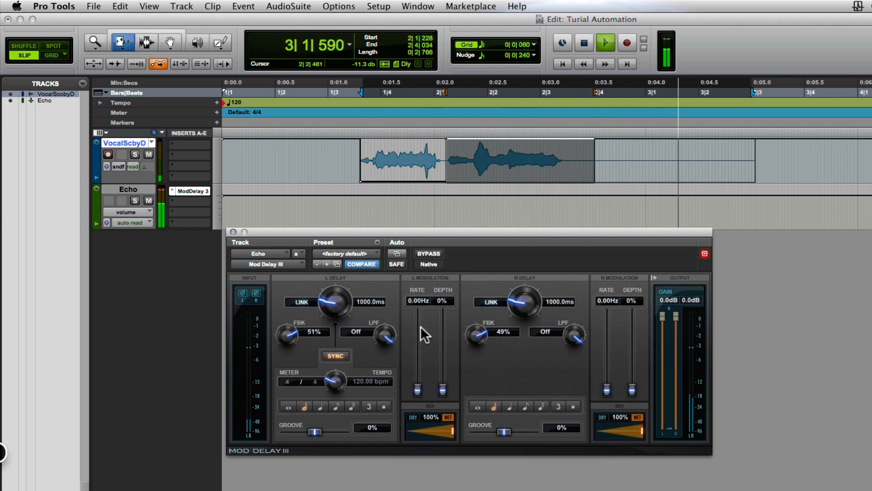
pyautogui.press('space')
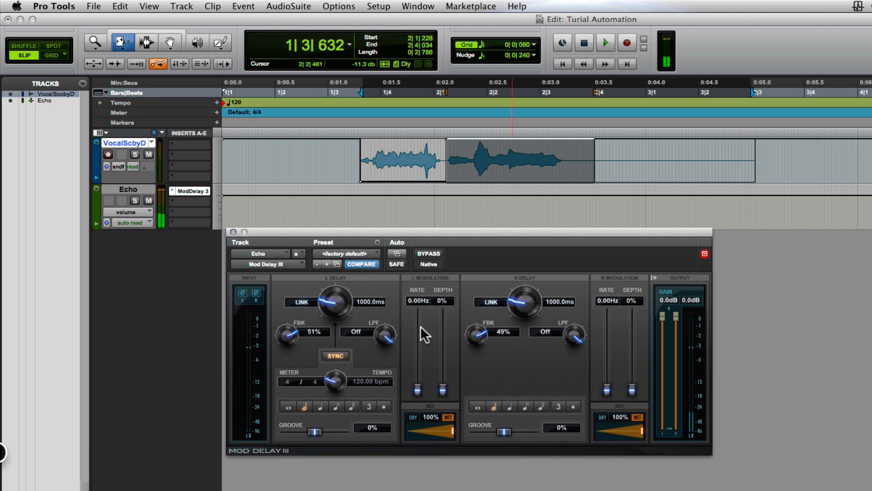